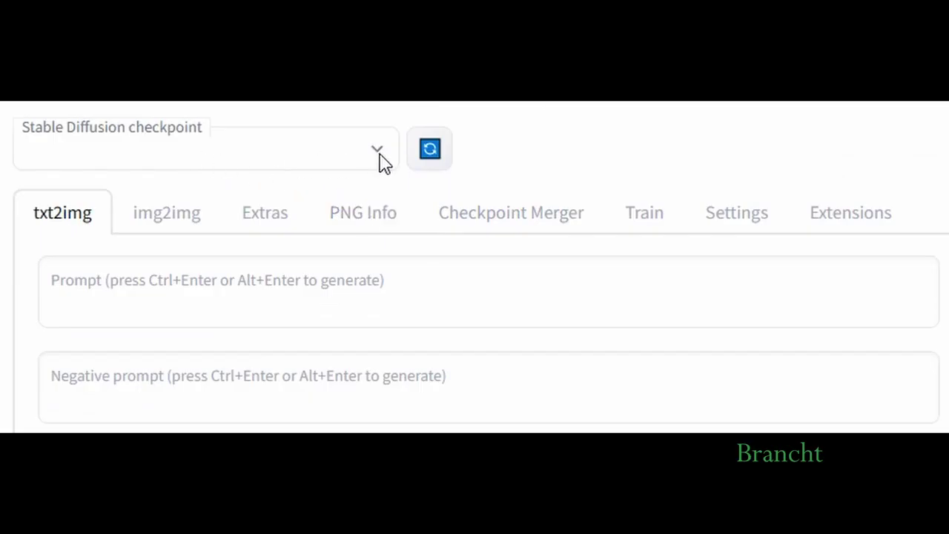
- Load the sd-v1-4.ckpt model checkpoint
left_click(378, 155)
left_click(115, 188)
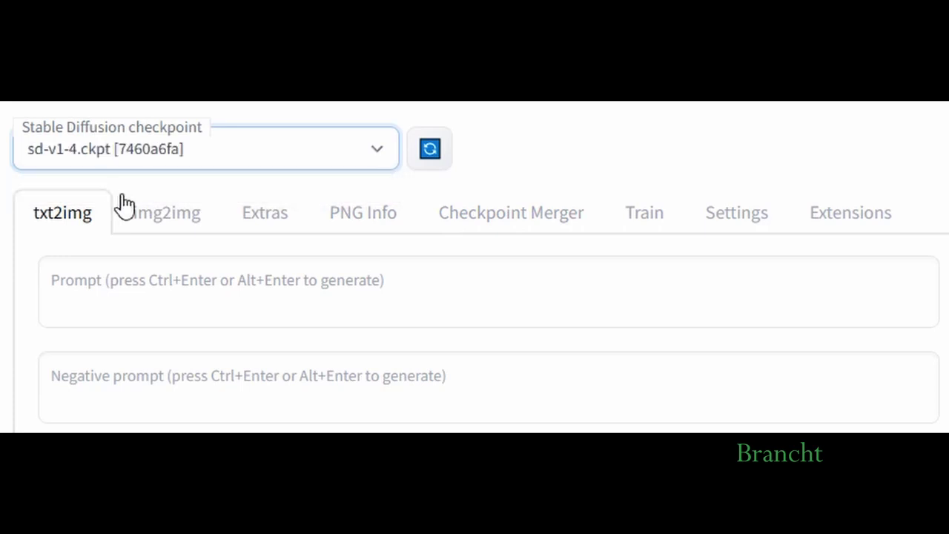
left_click(504, 265)
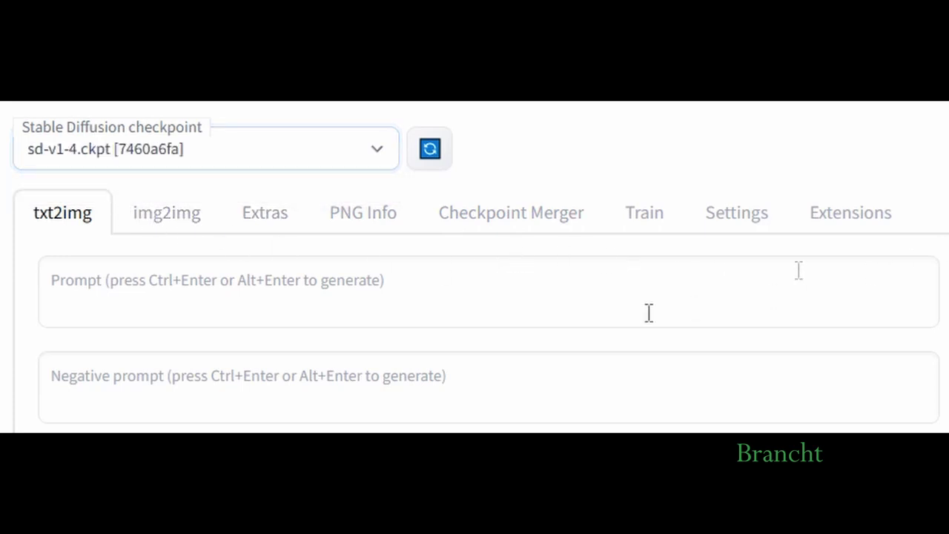
- Paste the brown cat in forest prompt and set batch size to 6
left_click(566, 304)
type("brown cat in forest, river, sunlight, green grass")
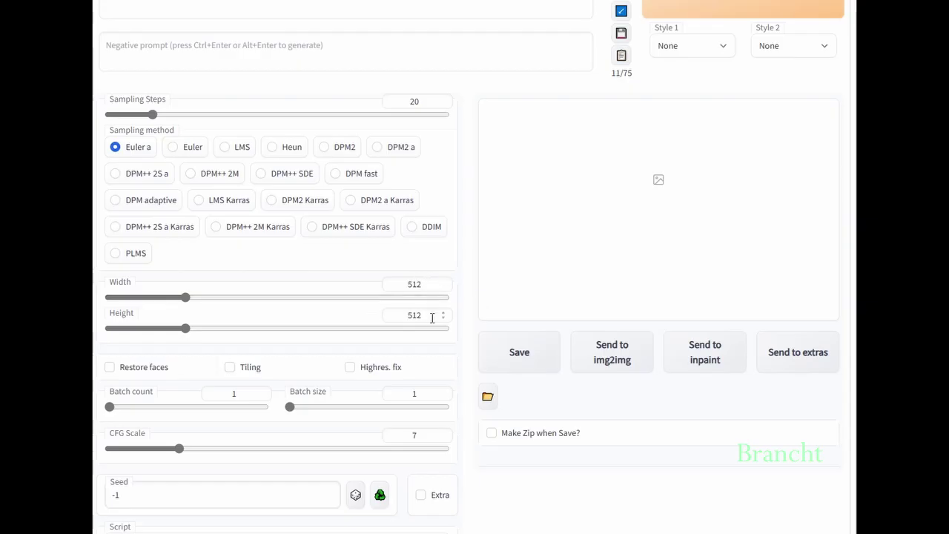
left_click(424, 396)
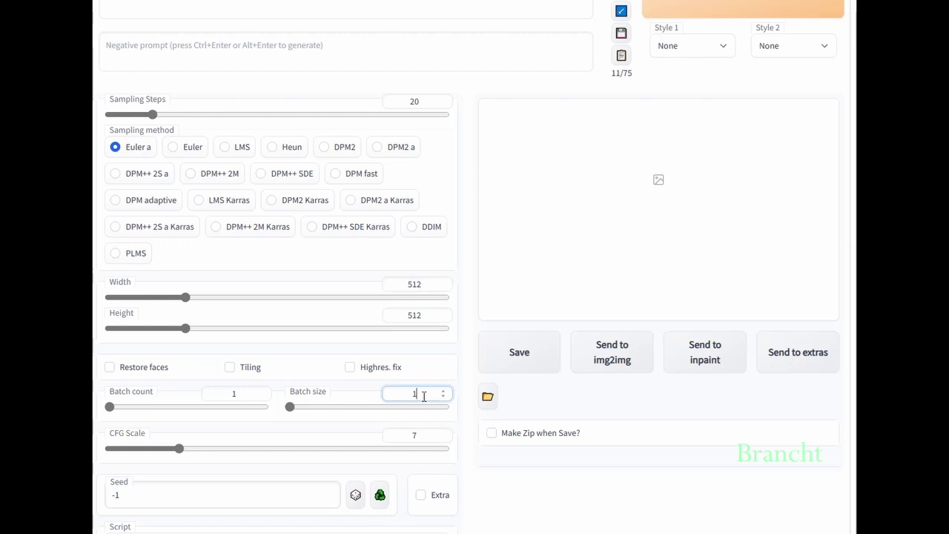
key("BackSpace")
type("6")
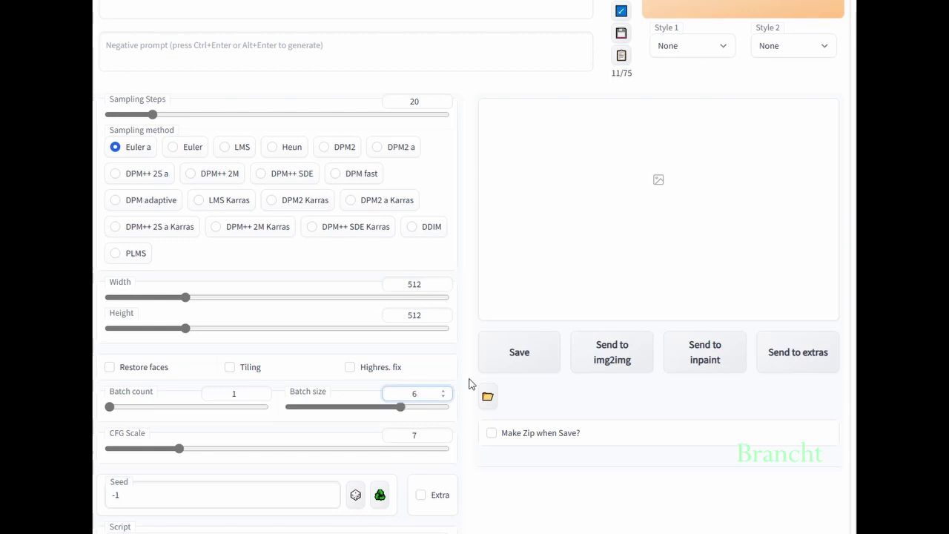
scroll(811, 151, "up", 1)
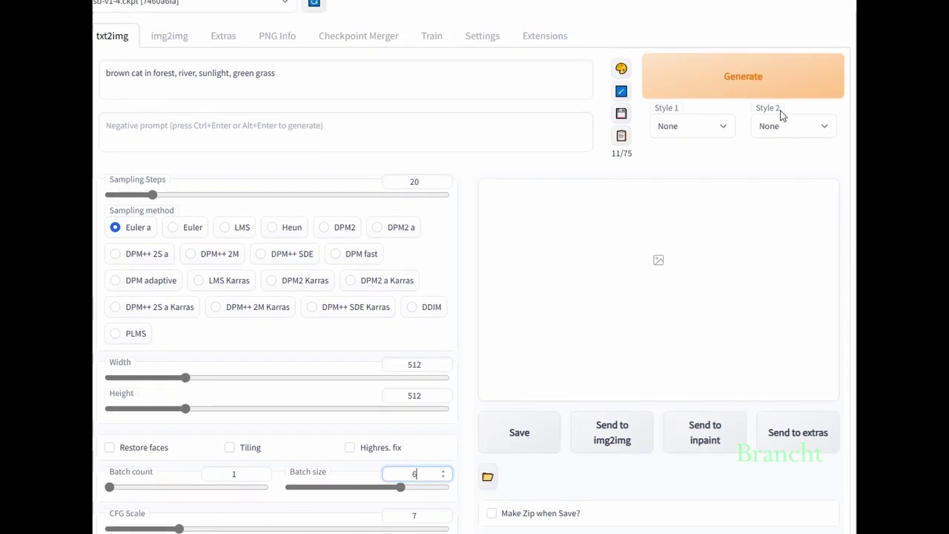
- Generate the six cat images and preview the last and fifth ones
left_click(771, 91)
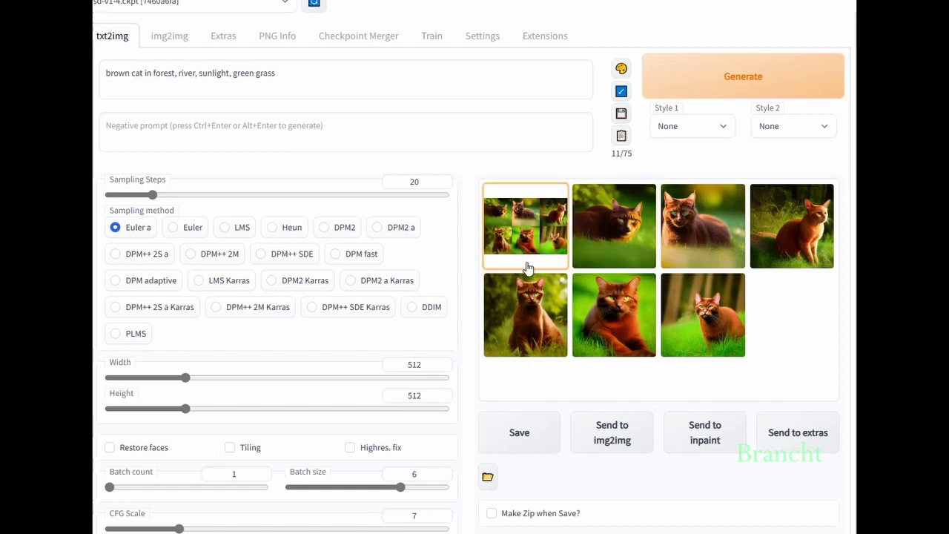
left_click(622, 260)
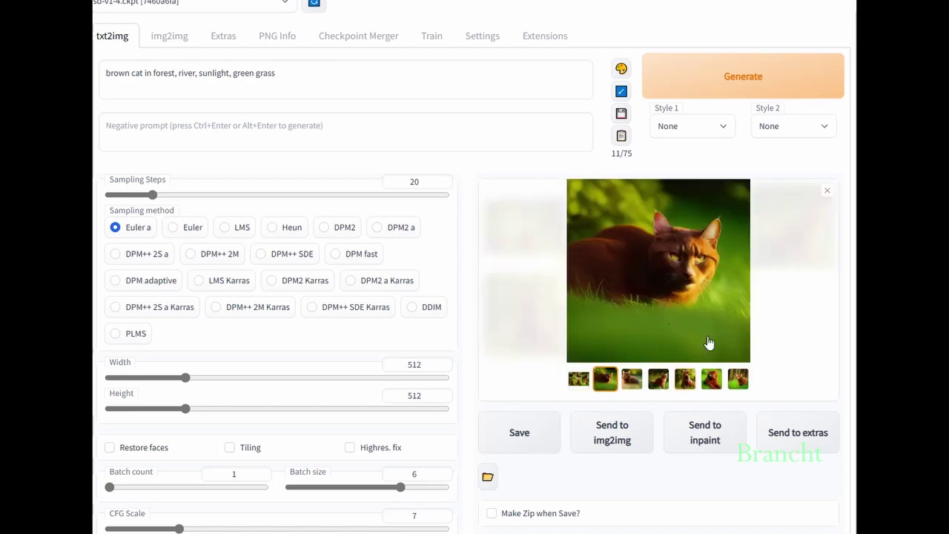
left_click(735, 382)
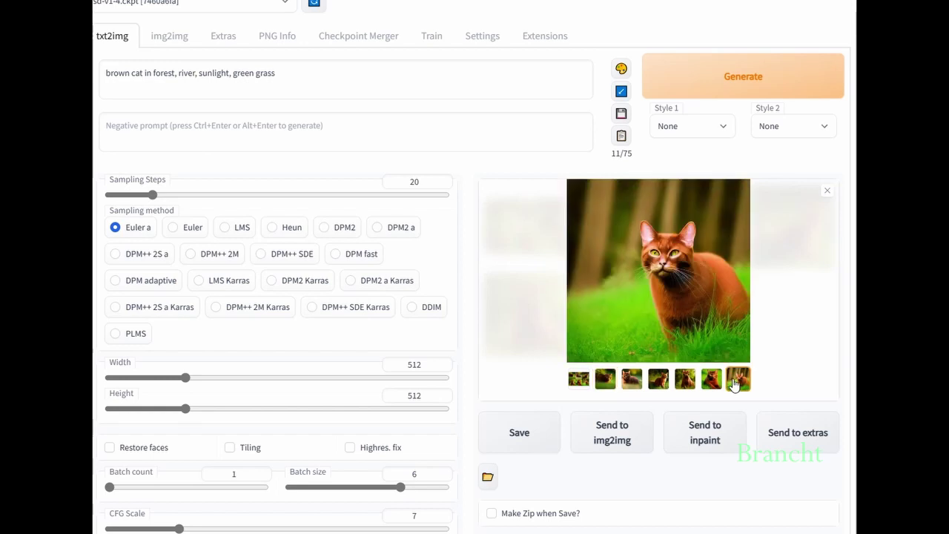
left_click(683, 390)
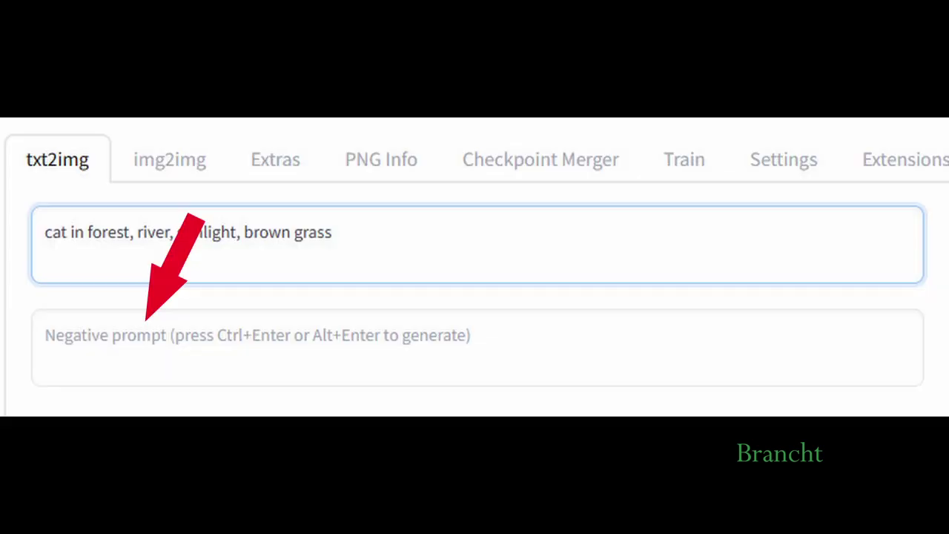
- Enter 'brown cat' as the negative prompt
left_click(252, 346)
type("brown cat")
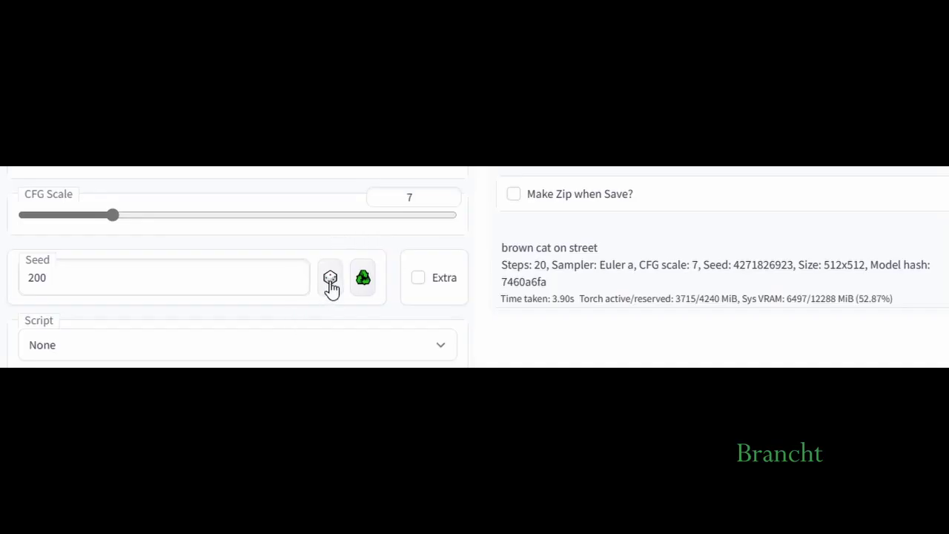
- Randomize the seed, then reuse the seed from the last generated image
left_click(330, 282)
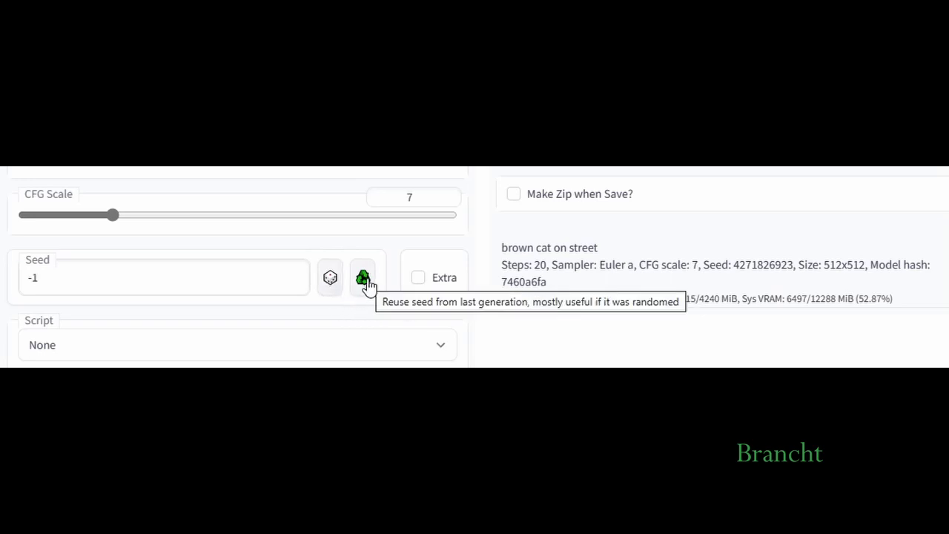
left_click(364, 280)
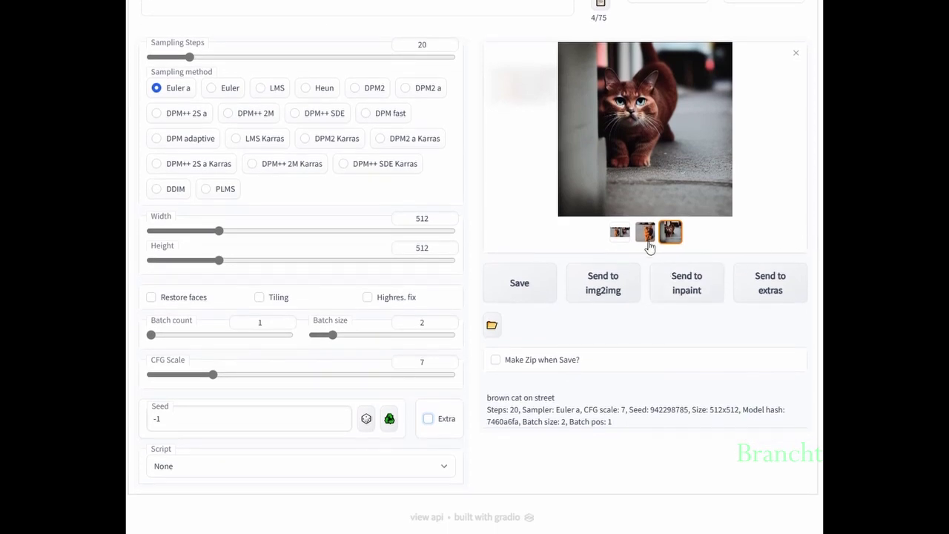
- Browse the batch images, reveal variation options, and reuse seed 942298785
left_click(647, 236)
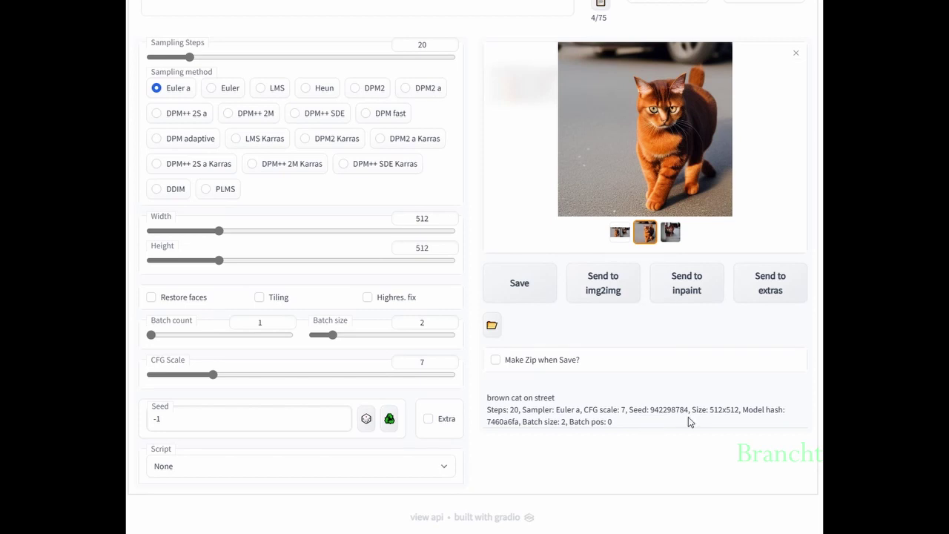
left_click(671, 234)
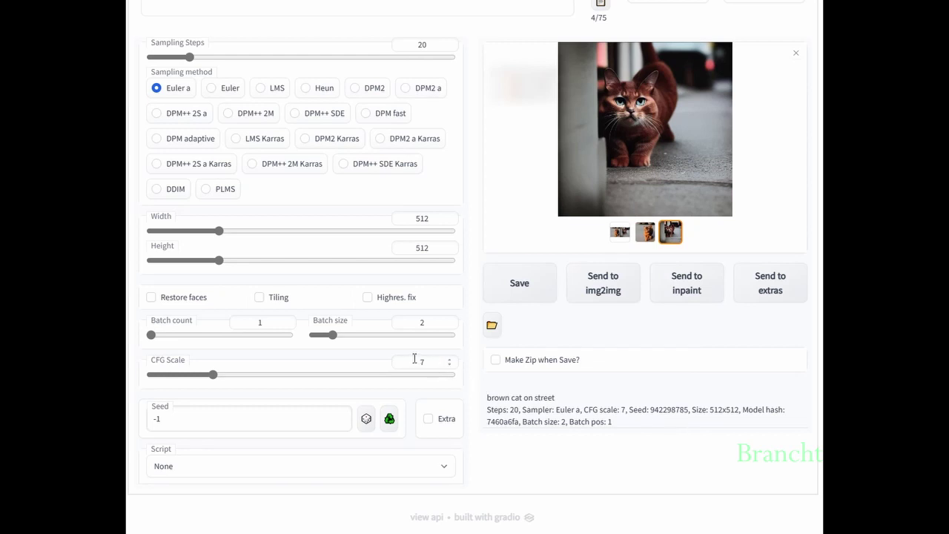
left_click(429, 419)
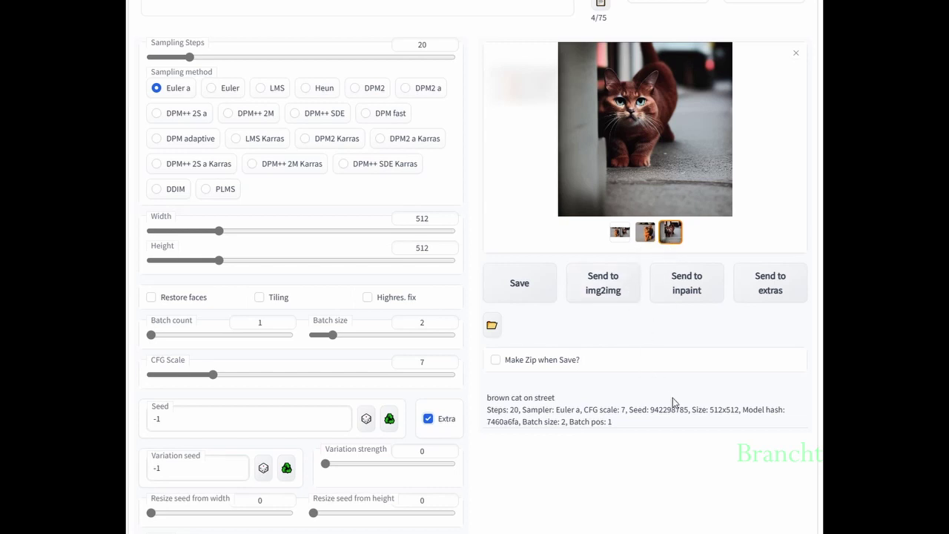
left_click(386, 422)
- Copy the middle image's seed 942298784 into Variation seed and set strength to 0.3
left_click(646, 233)
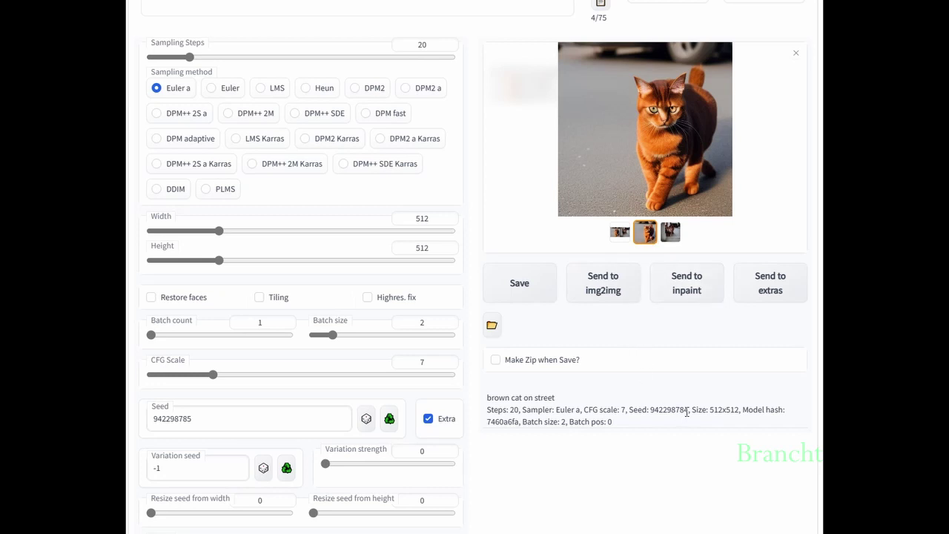
left_click_drag(688, 409, 648, 409)
key("ctrl+c")
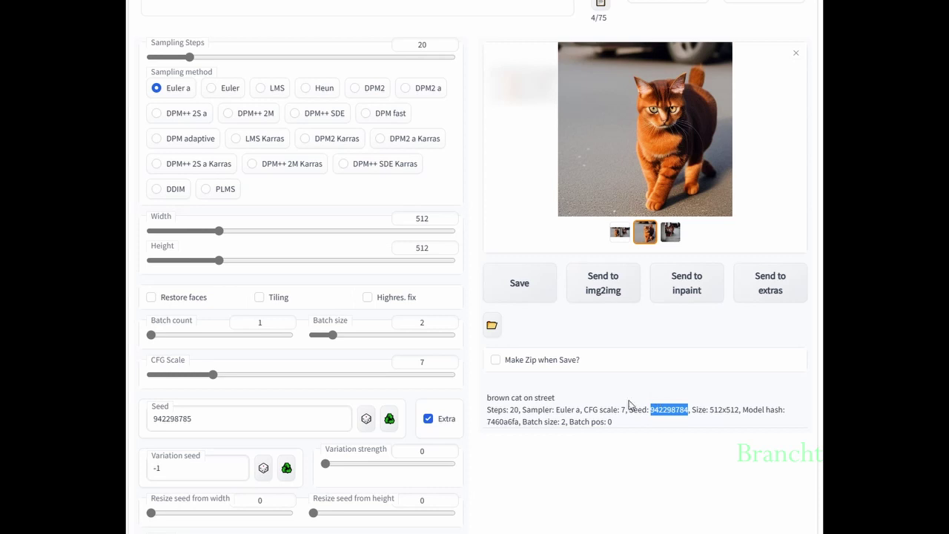
left_click(170, 468)
left_click_drag(169, 468, 132, 471)
key("ctrl+v")
left_click(380, 485)
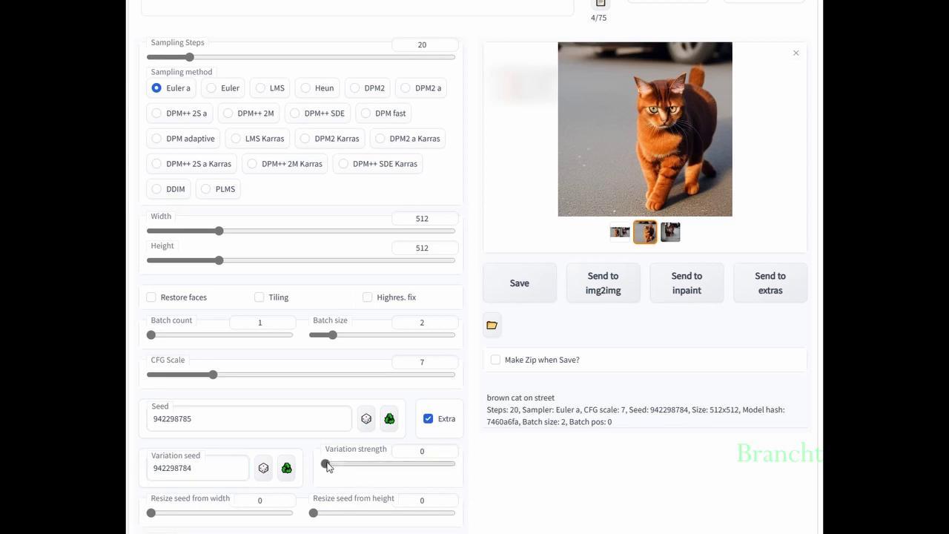
left_click_drag(327, 465, 365, 474)
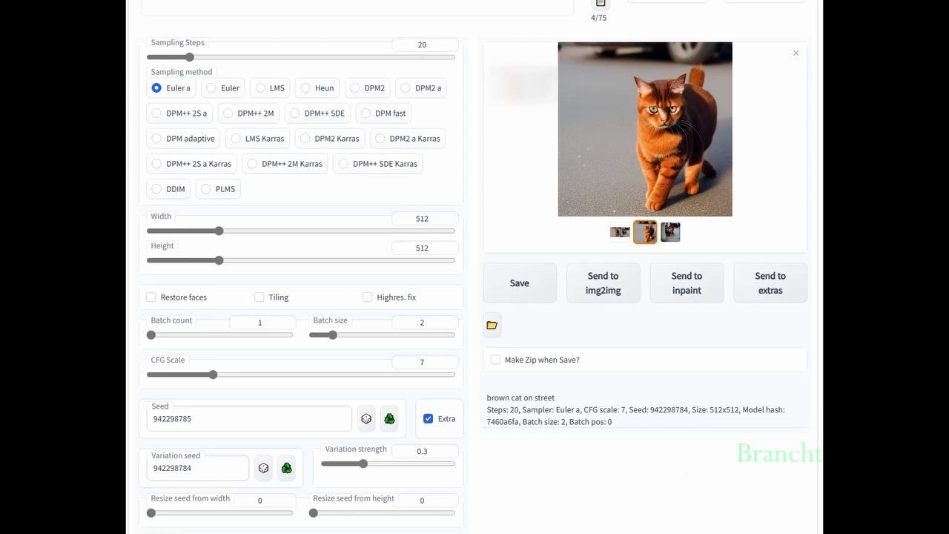
- Regenerate the batch with seed variation, then save the castle prompt as style 'castle1'
scroll(475, 267, "up", 2)
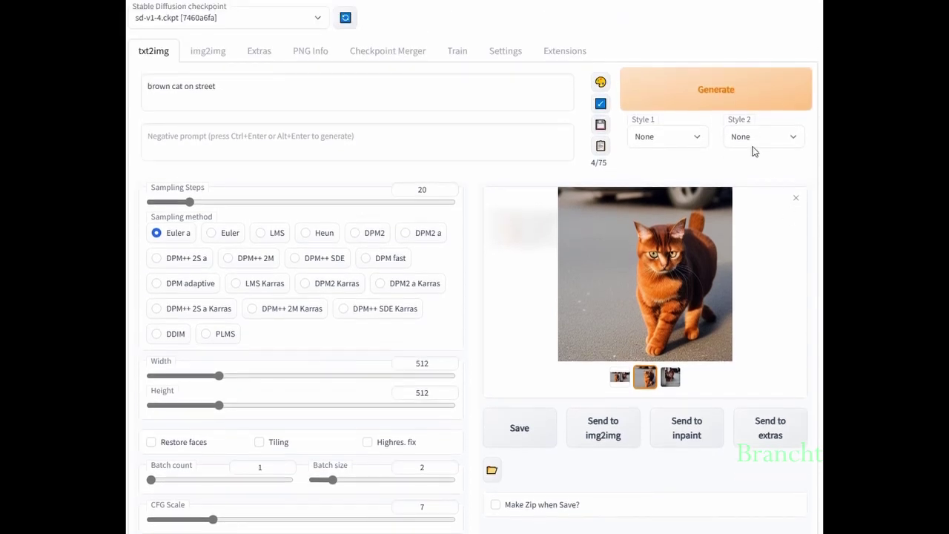
left_click(742, 106)
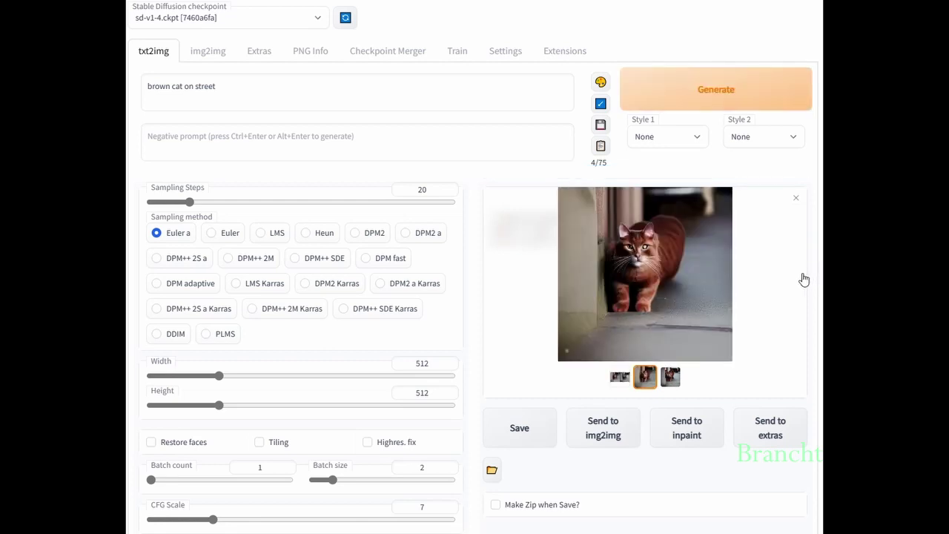
left_click(671, 379)
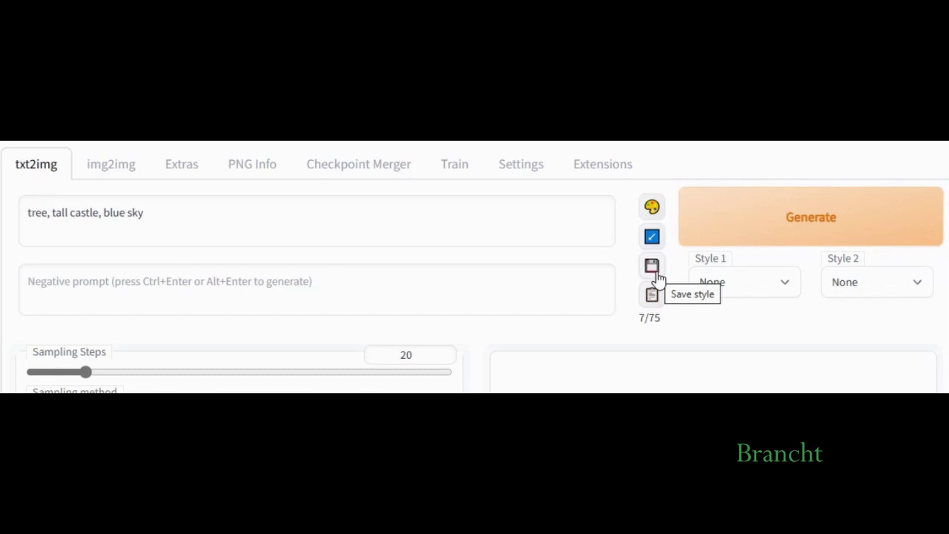
left_click(655, 273)
type("castle1")
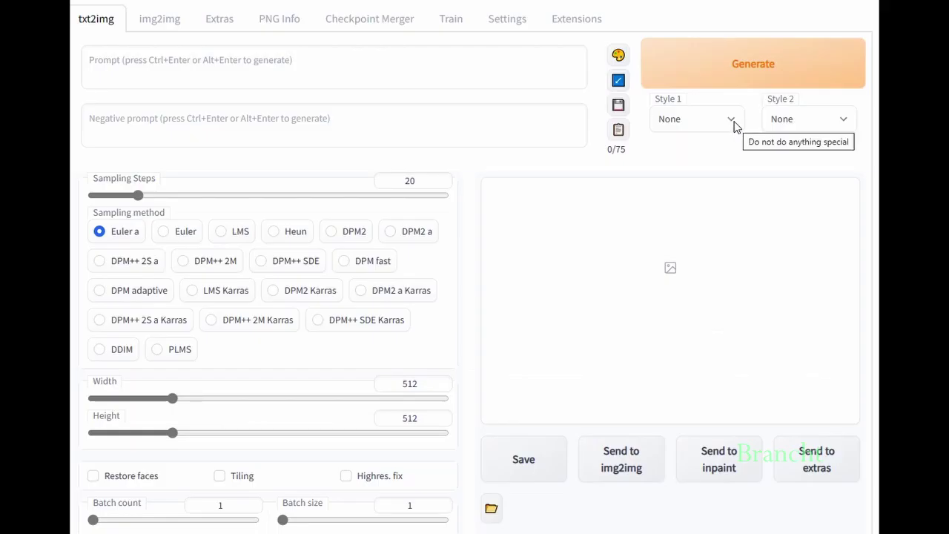
- Generate and enlarge an image using the castle1 style
left_click(735, 121)
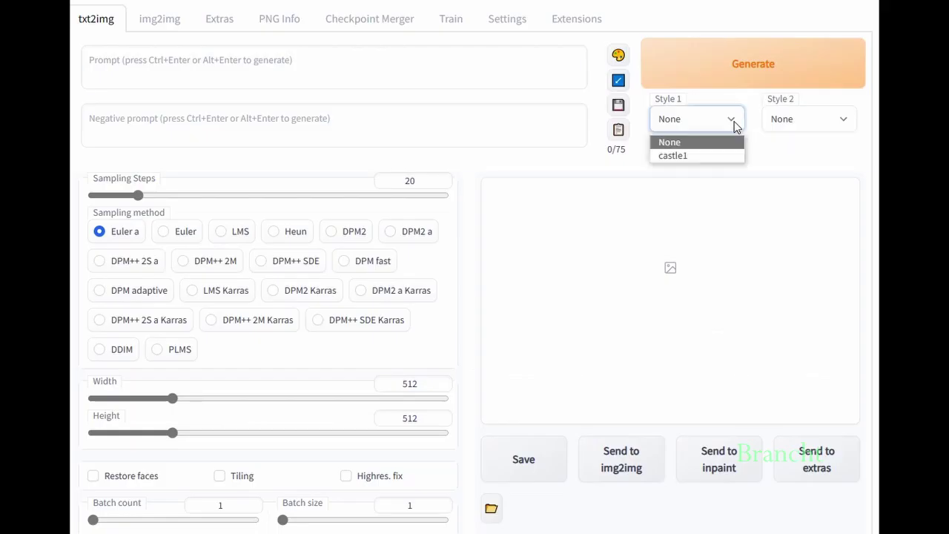
left_click(683, 156)
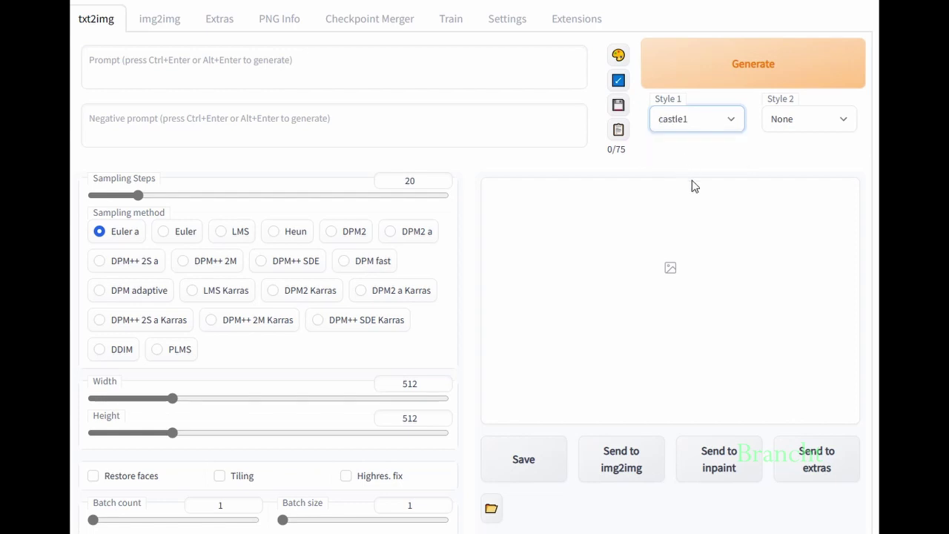
left_click(756, 73)
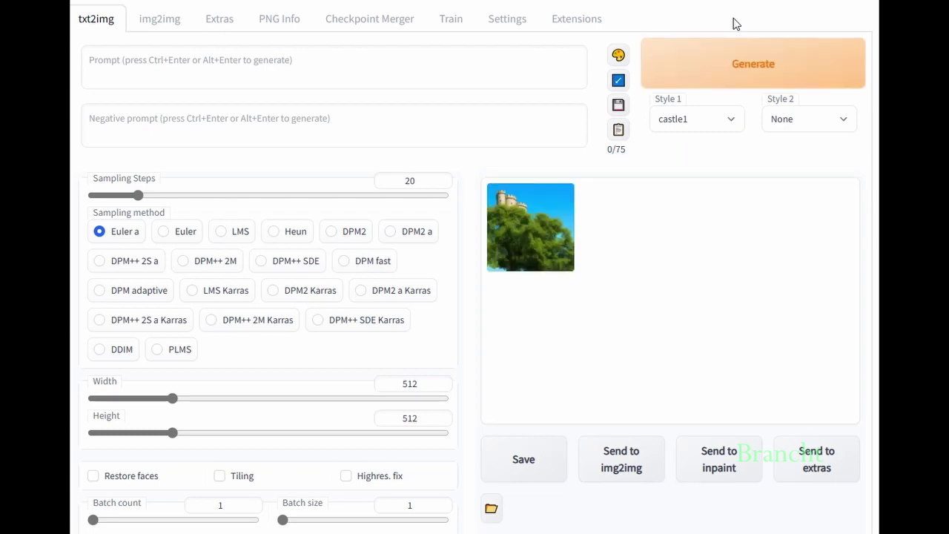
left_click(547, 233)
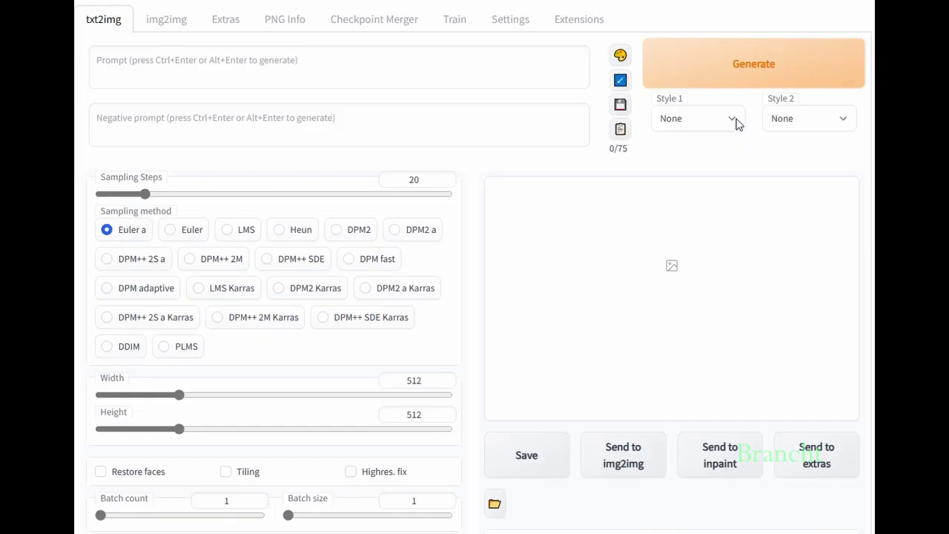
- Select castle1 as Style 1 and birds as Style 2
left_click(734, 120)
left_click(715, 153)
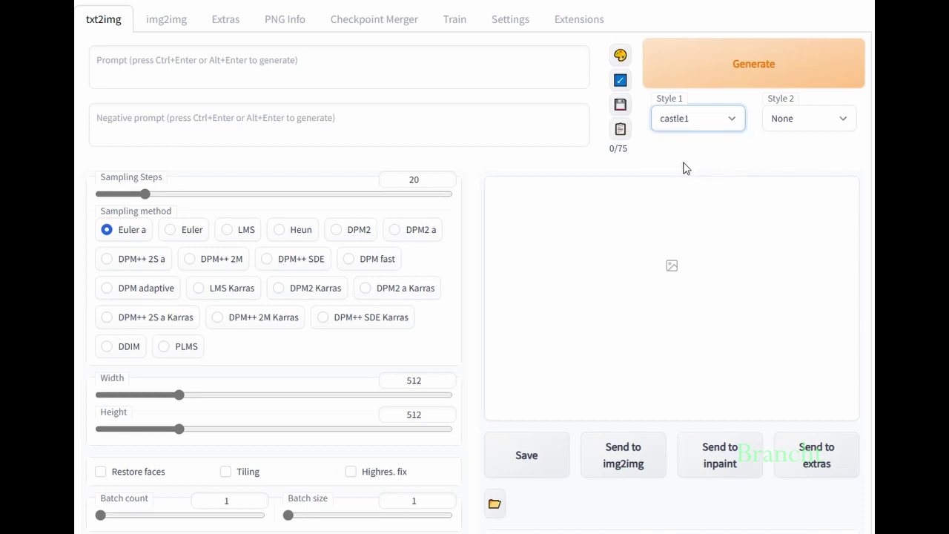
left_click(844, 120)
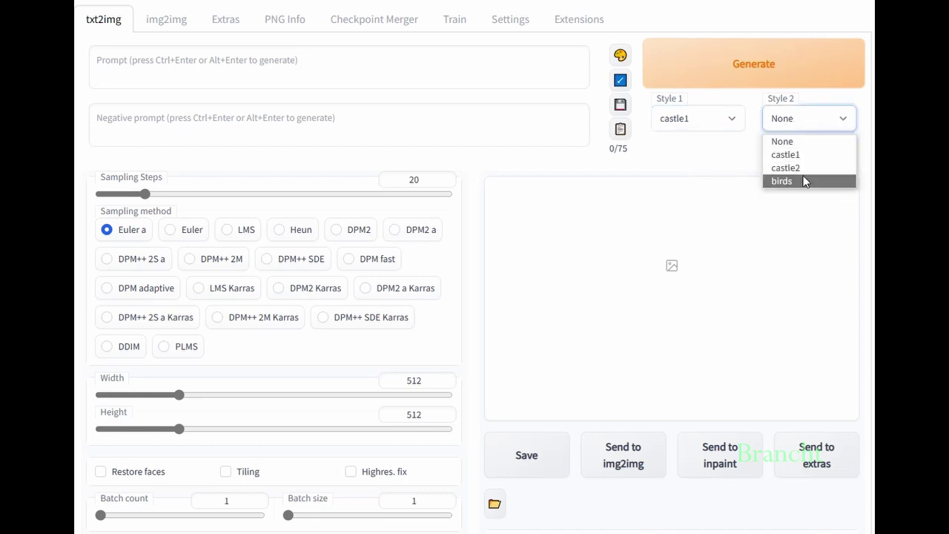
left_click(805, 180)
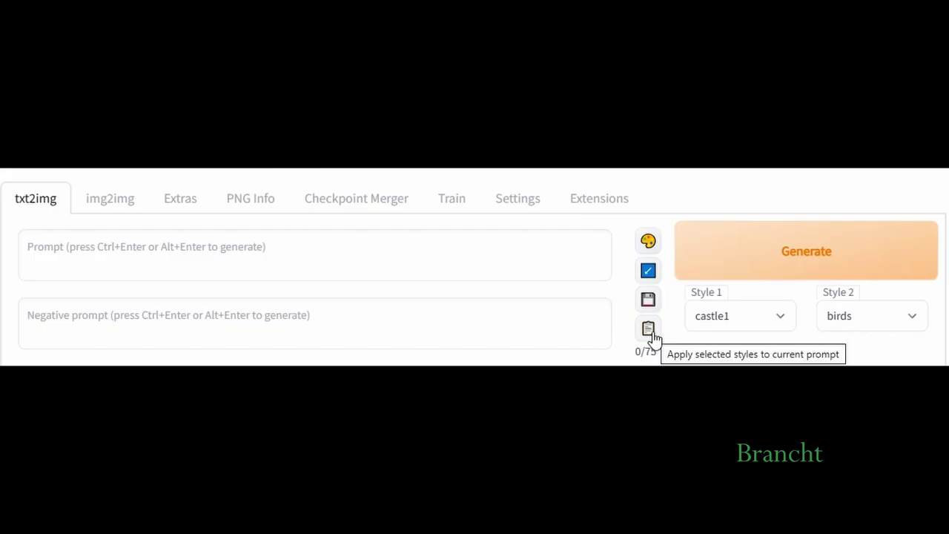
- Apply the chosen styles, load the last parameters, then add a random artist to the prompt
left_click(649, 332)
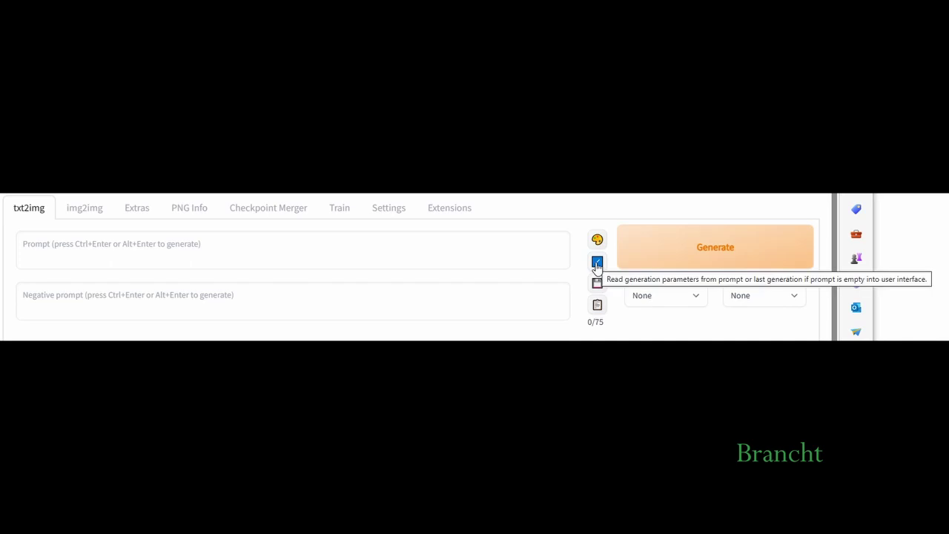
left_click(597, 264)
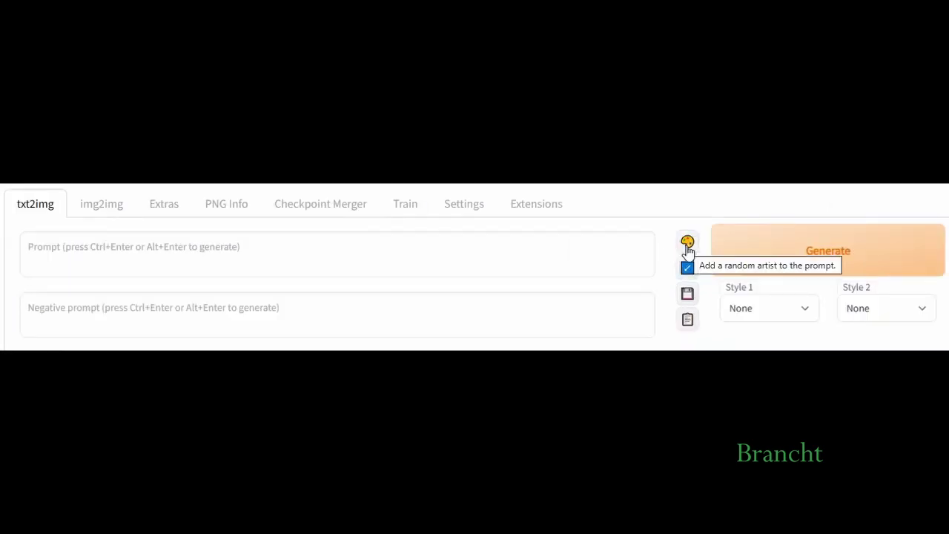
left_click(688, 245)
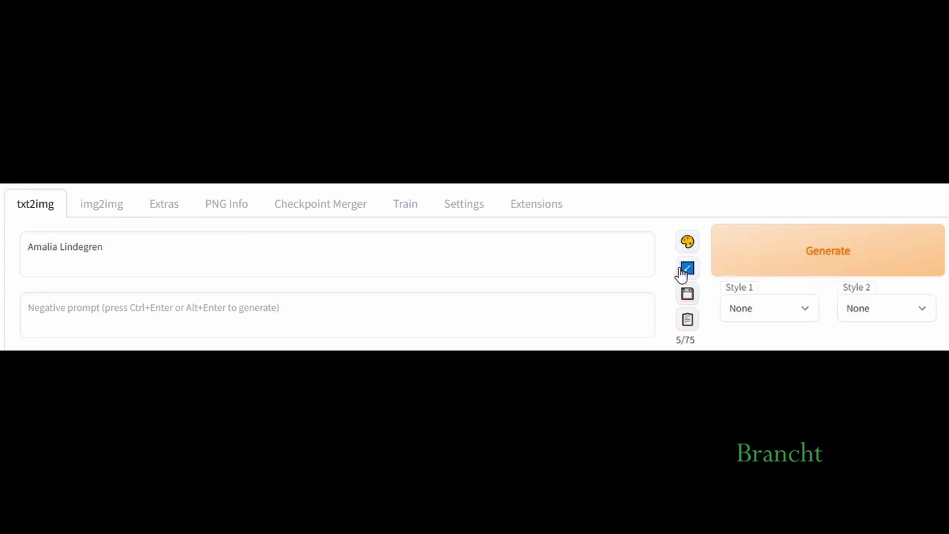